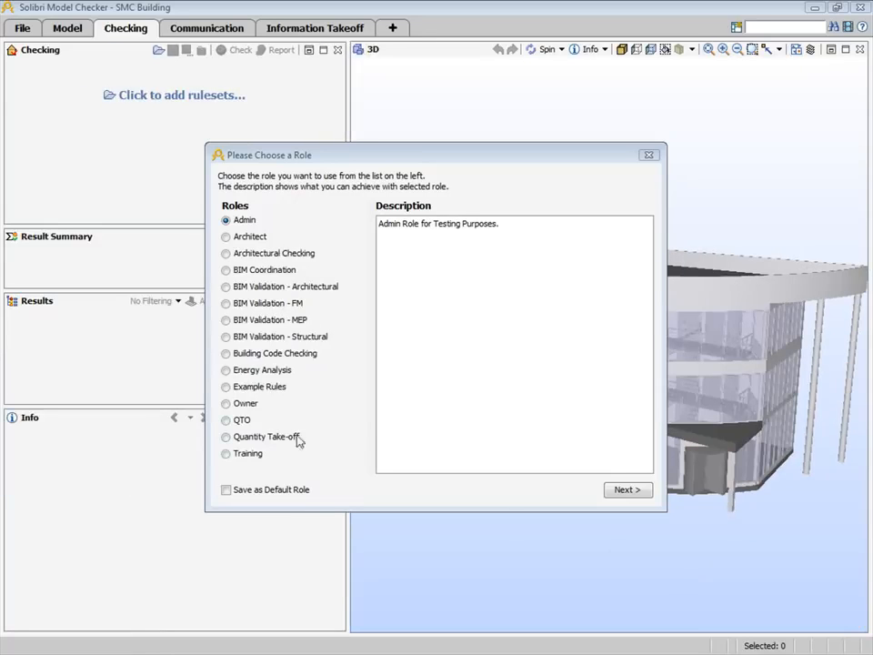
# - Choose the BIM Validation - Architectural role and load the BIM Validation - Architectural, General Space Check and architectural component intersections rulesets
pyautogui.click(228, 287)
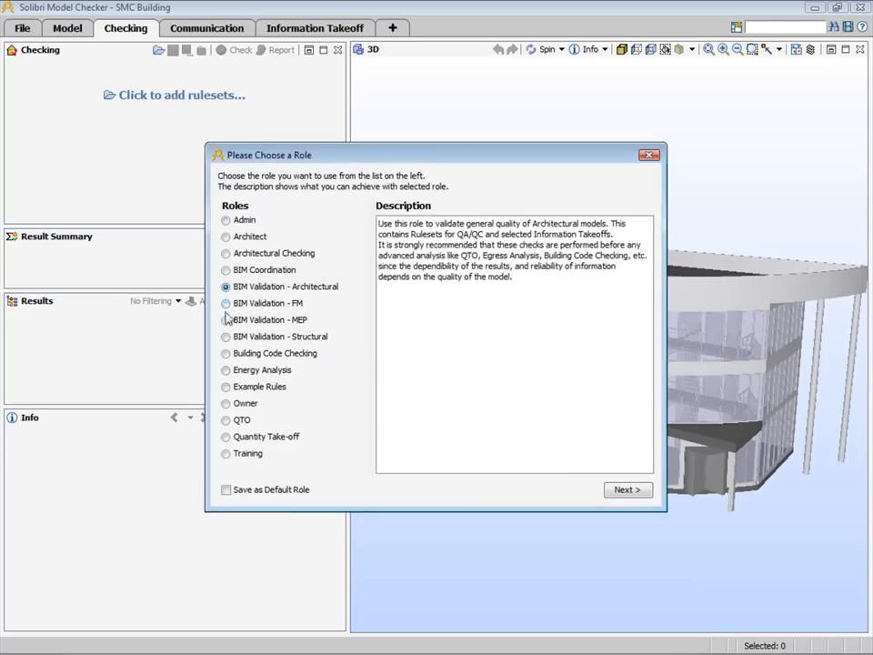
pyautogui.click(625, 490)
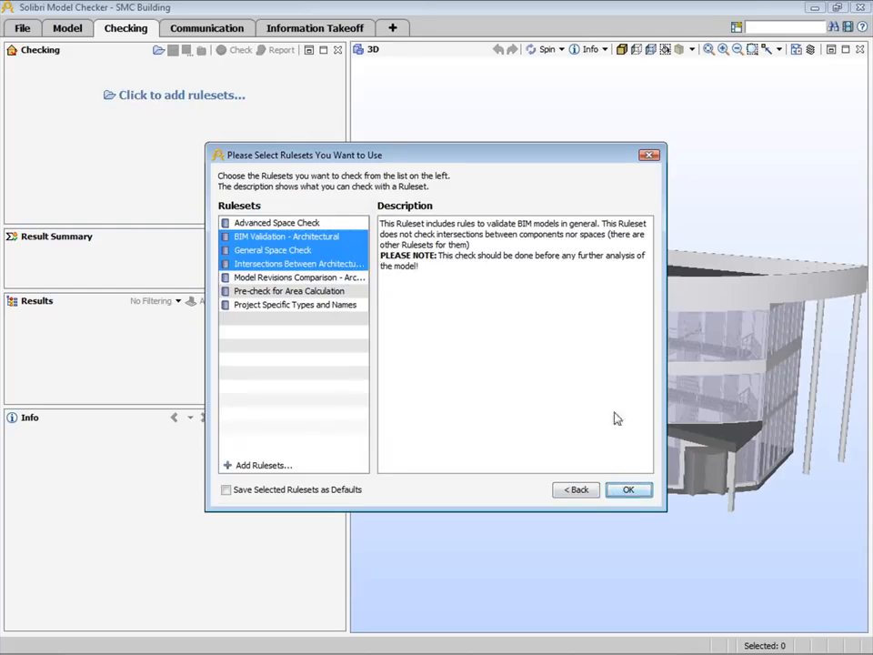
pyautogui.click(618, 492)
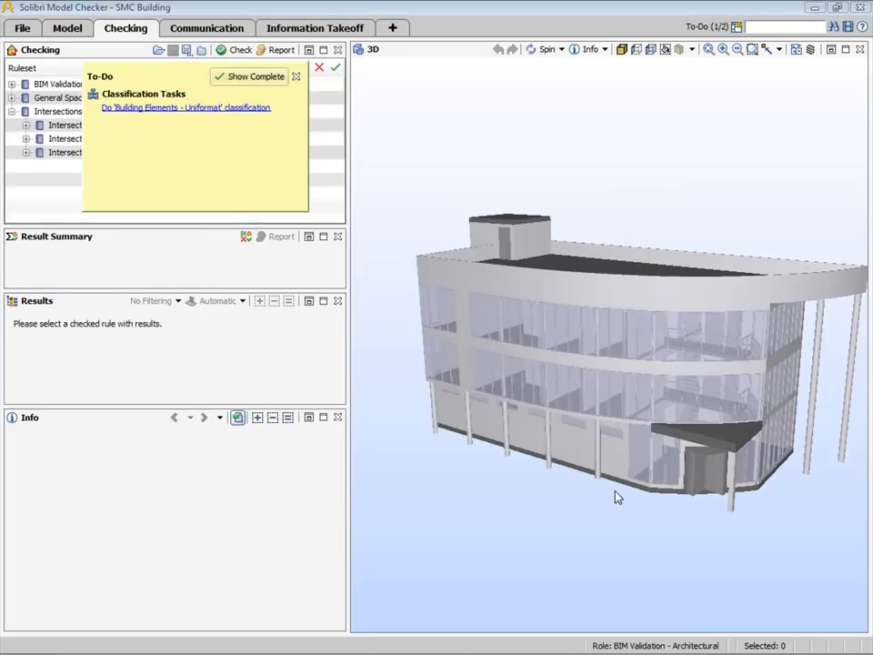
# - Complete the Building Elements - Uniformat classification by assigning C1030 Fittings to the unclassified railing, and restore the normal 3D display
pyautogui.click(164, 109)
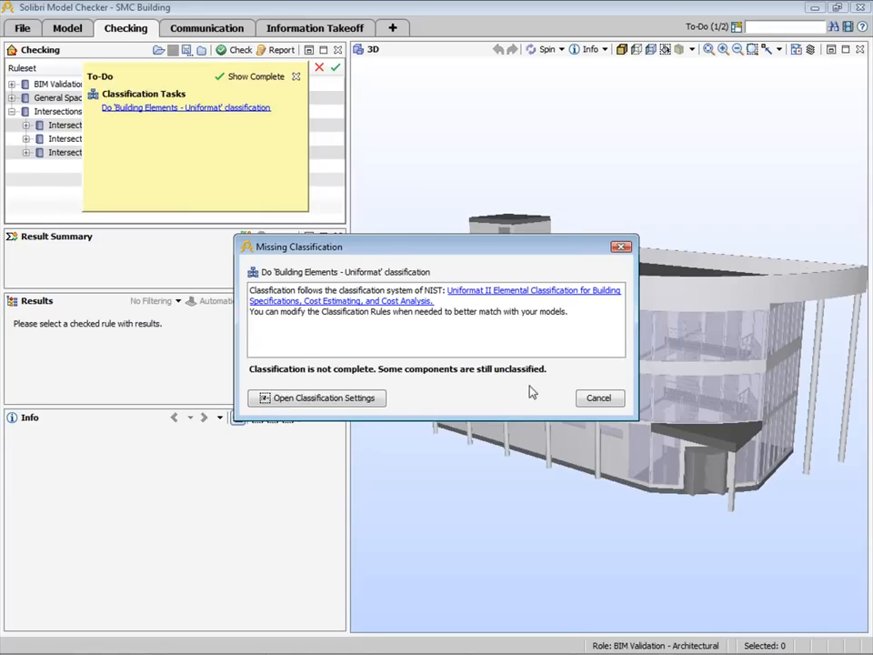
pyautogui.click(356, 397)
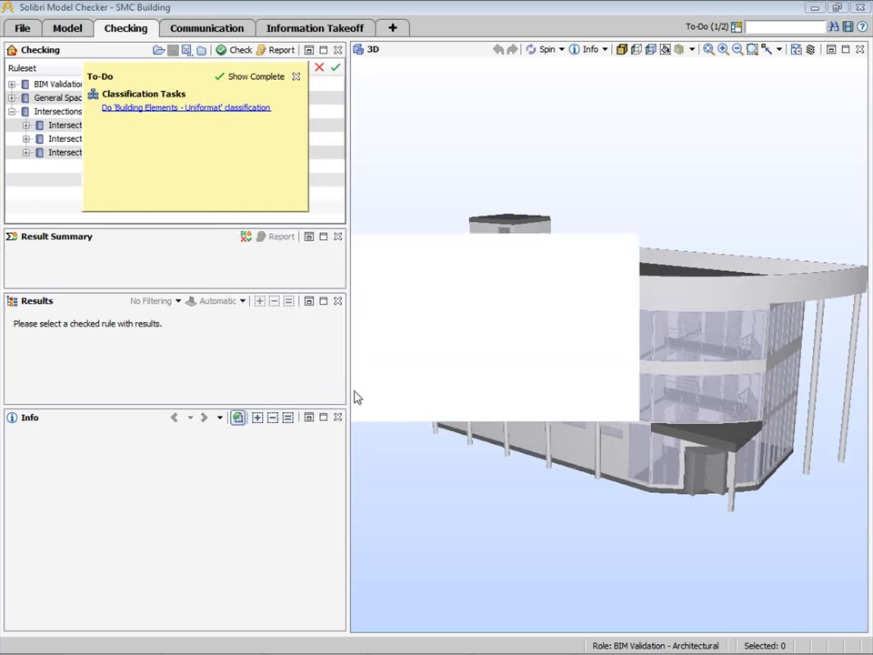
pyautogui.moveTo(370, 135); pyautogui.dragTo(182, 155)
pyautogui.click(149, 233)
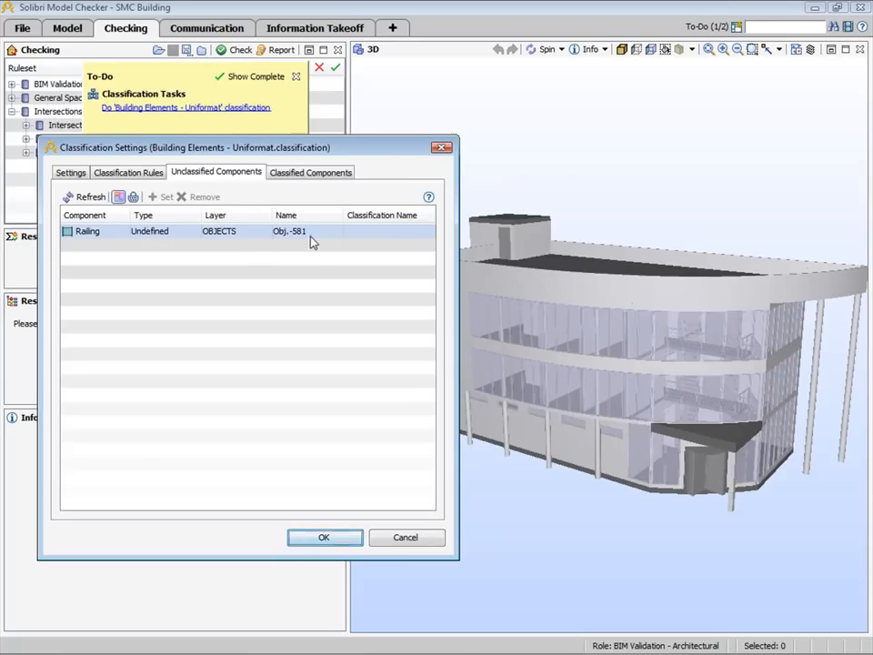
pyautogui.doubleClick(425, 232)
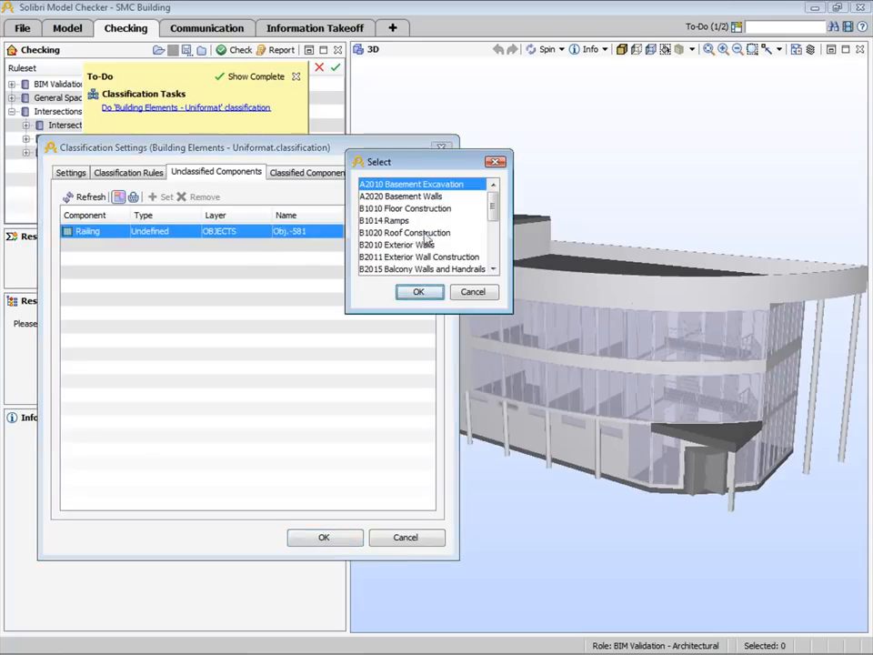
pyautogui.moveTo(491, 203); pyautogui.dragTo(493, 241)
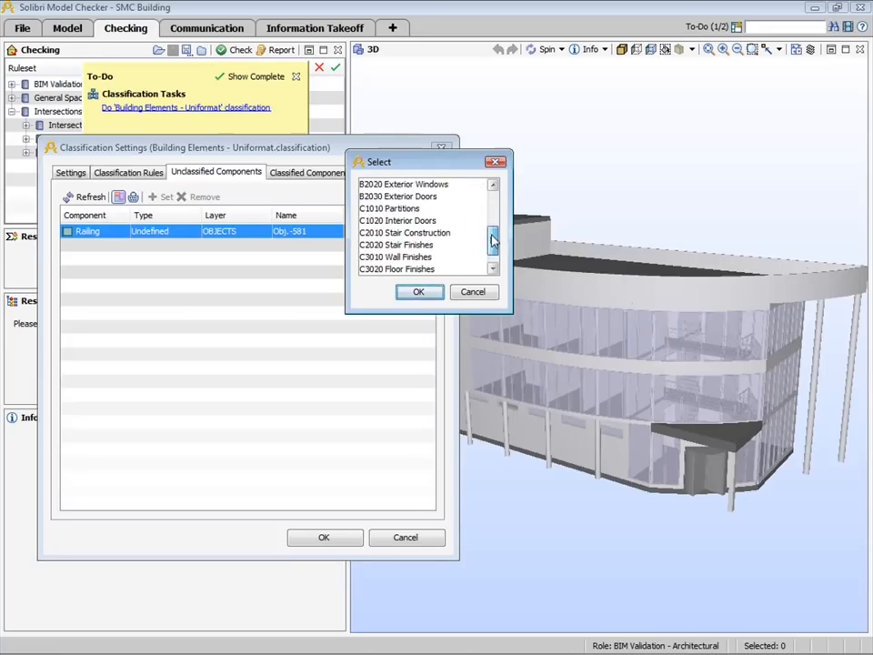
pyautogui.click(475, 292)
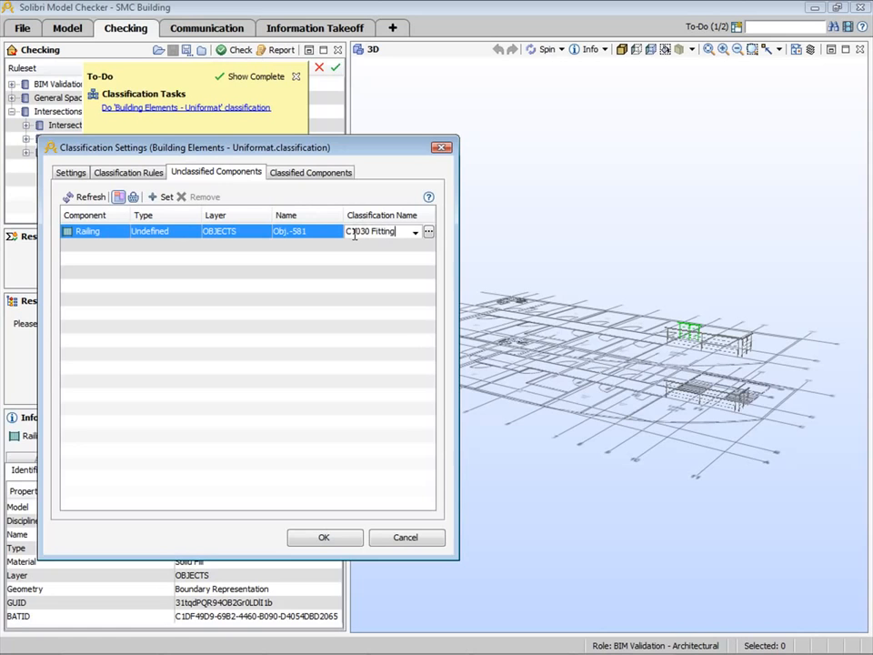
pyautogui.click(323, 539)
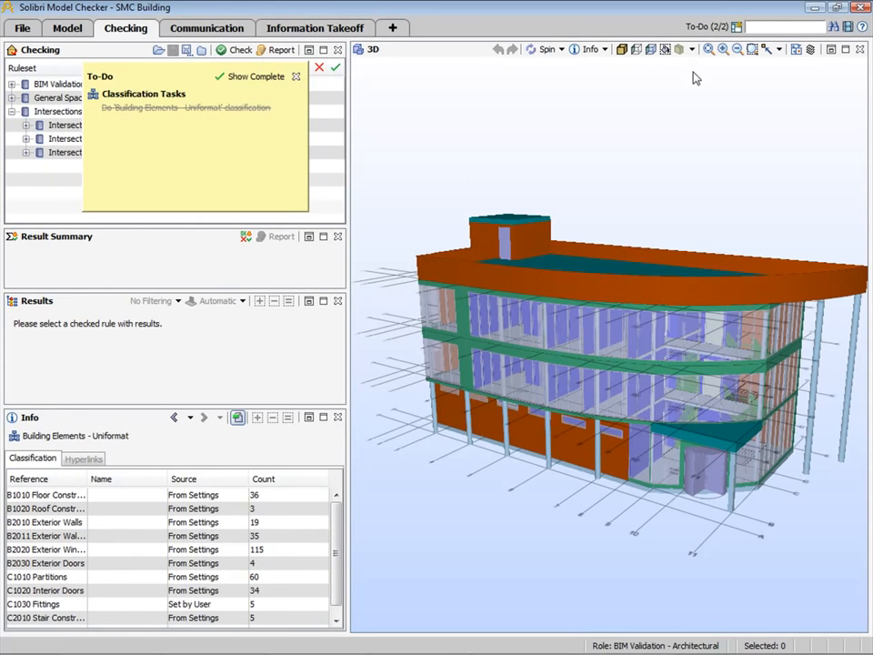
pyautogui.click(622, 51)
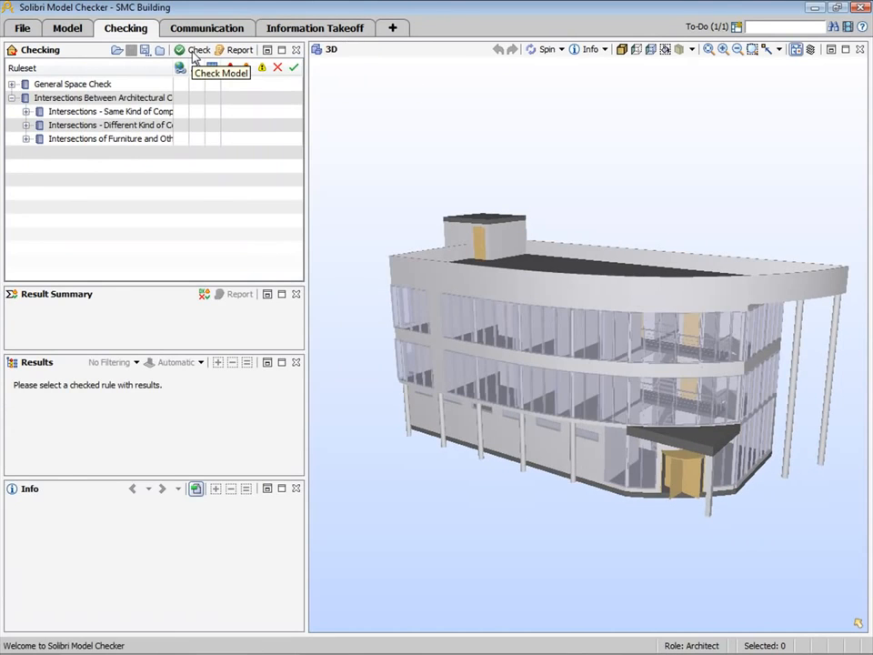
# - Check the model against the loaded rulesets and view the result summary and report options for Space Location
pyautogui.click(193, 53)
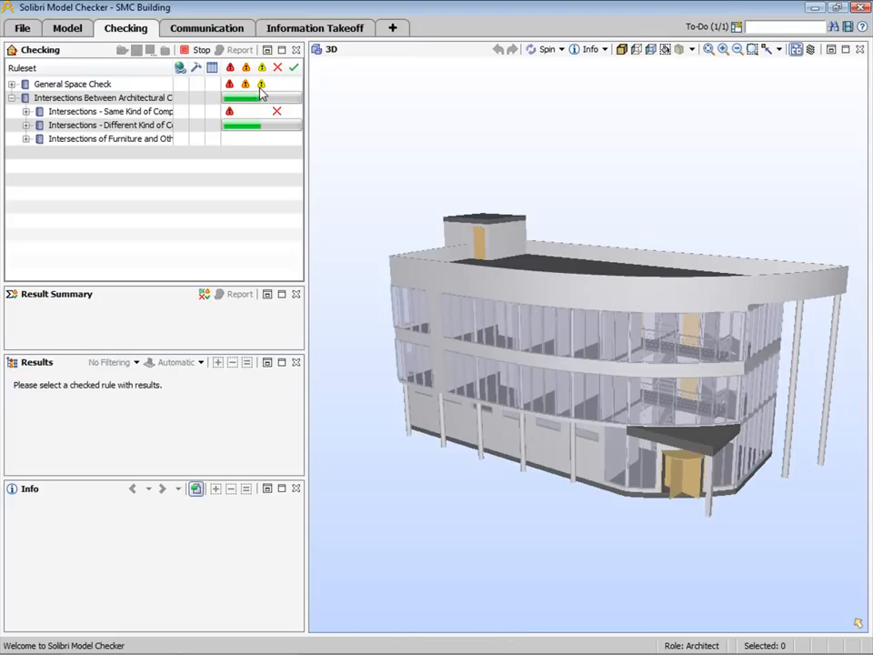
pyautogui.click(11, 84)
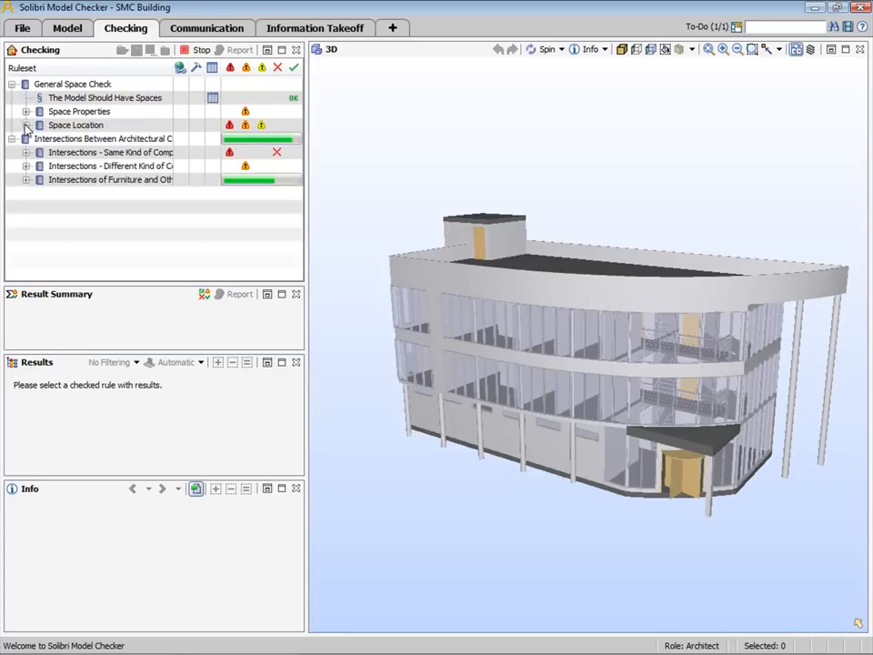
pyautogui.click(53, 127)
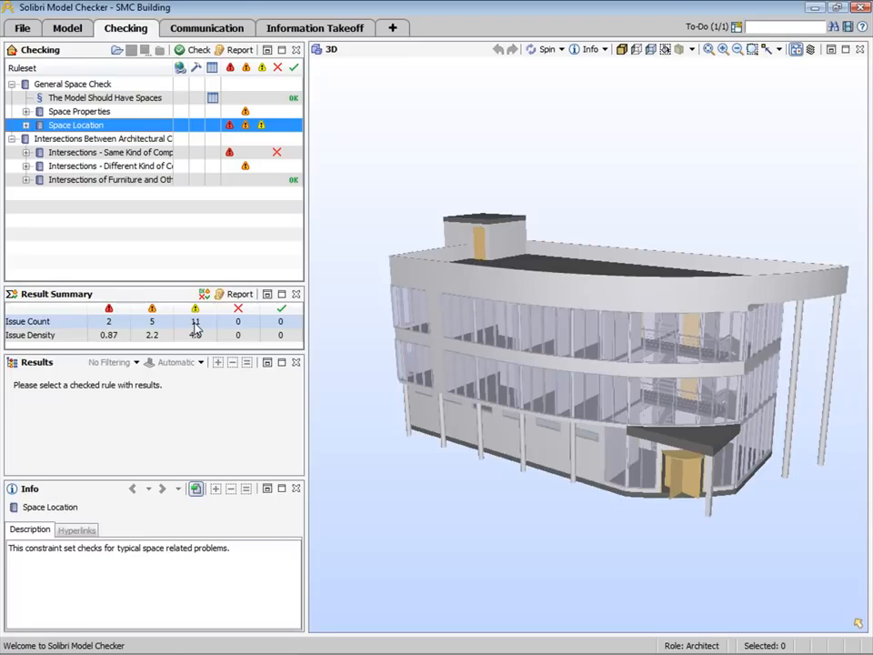
pyautogui.click(235, 296)
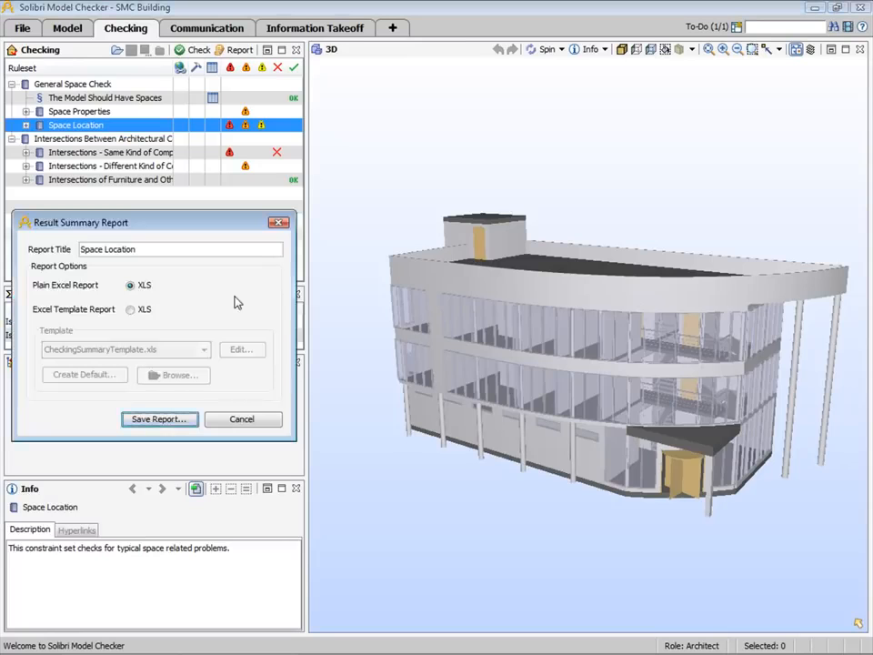
pyautogui.click(242, 419)
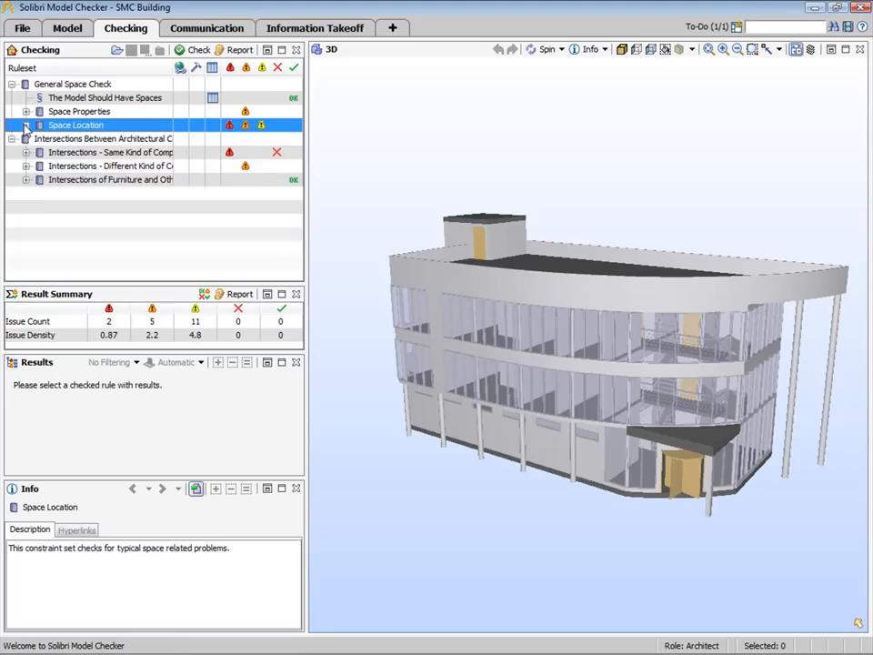
# - Examine the Boundary issue for Office 308 under Space Validation, including its description and 3D visualization
pyautogui.click(26, 125)
pyautogui.click(91, 154)
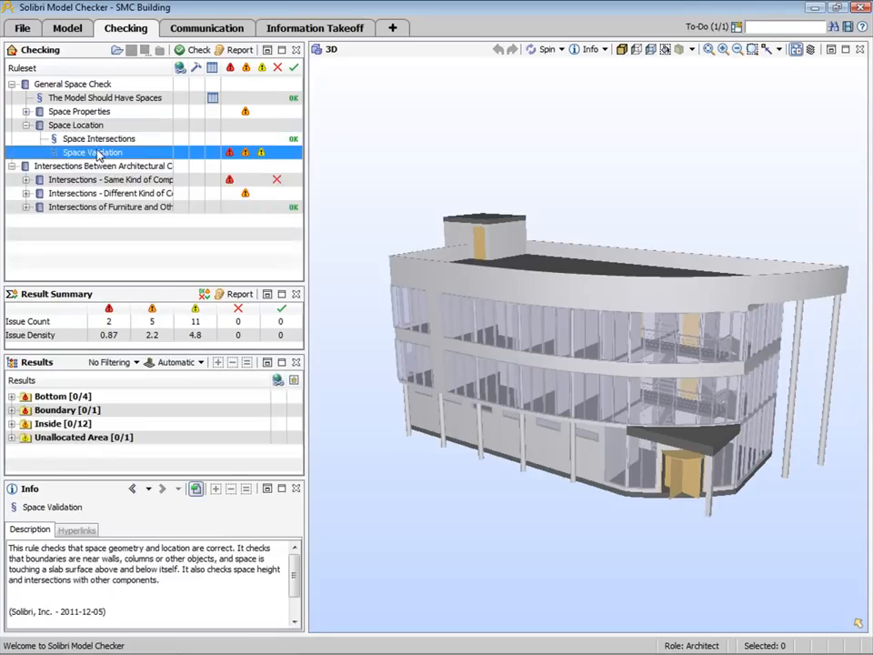
pyautogui.click(82, 410)
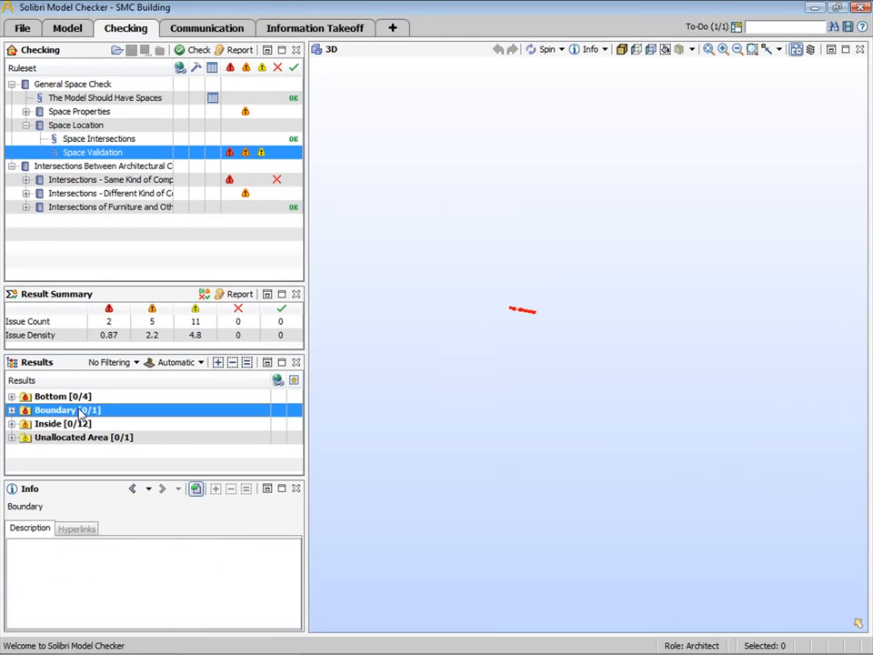
pyautogui.click(80, 410)
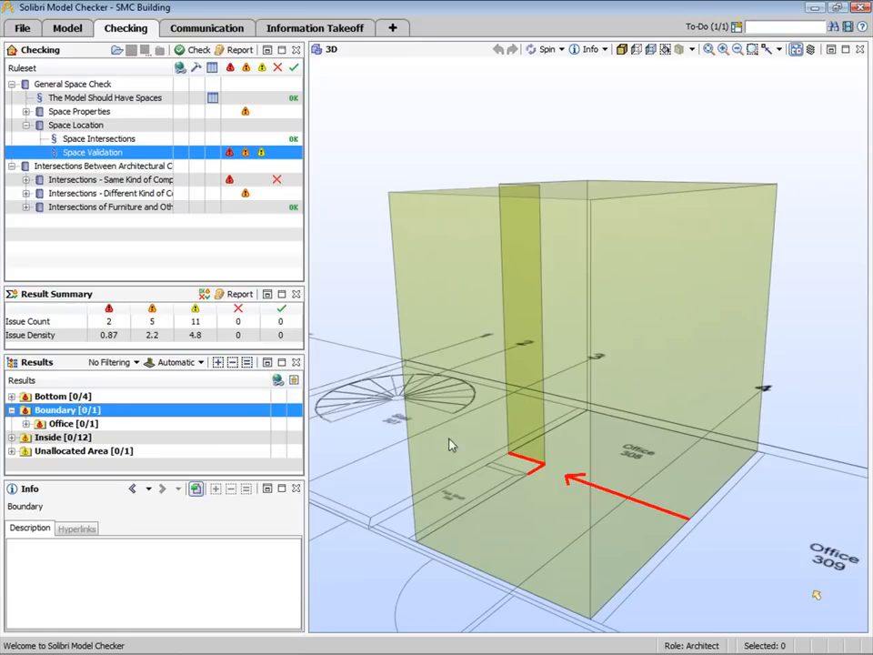
pyautogui.moveTo(444, 447)
pyautogui.mouseDown()
pyautogui.moveTo(473, 463)
pyautogui.moveTo(496, 517)
pyautogui.mouseUp()
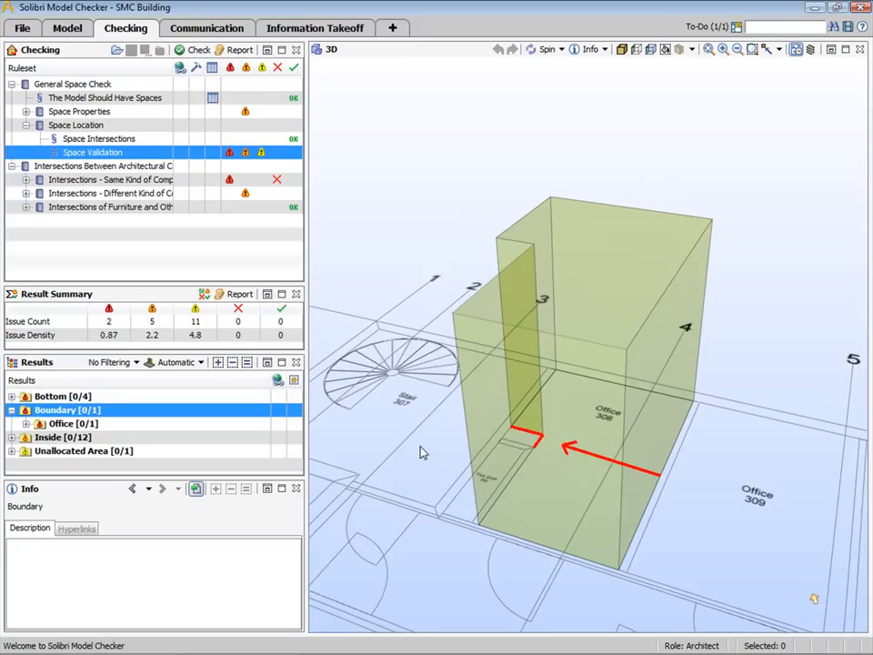
pyautogui.click(27, 423)
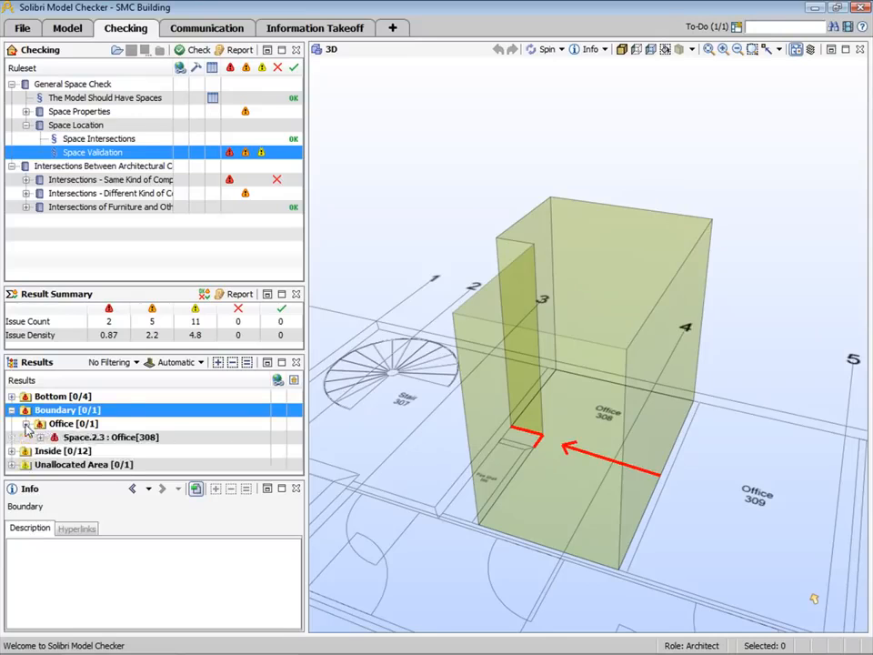
pyautogui.click(100, 437)
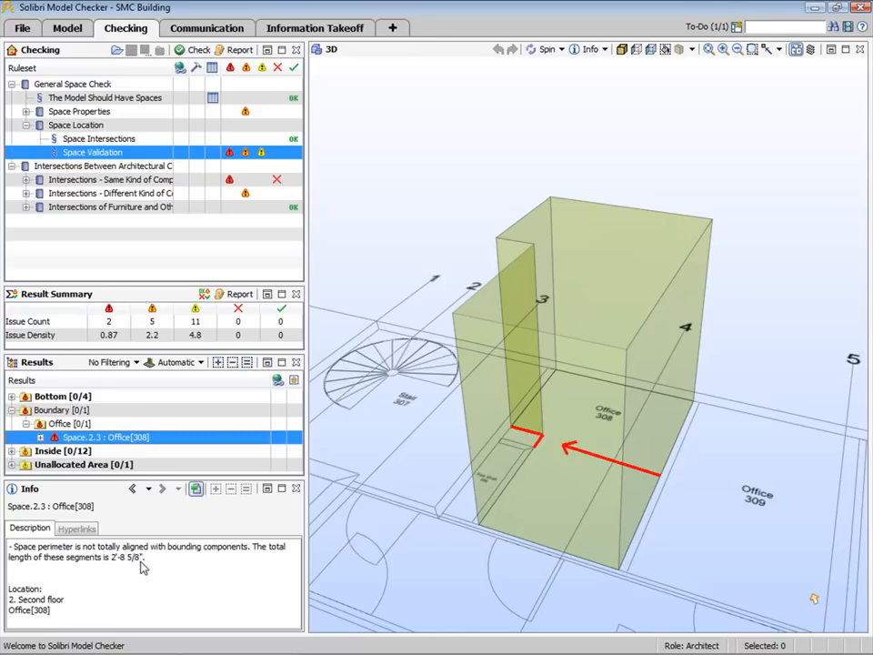
# - Add a slide to the Office 308 boundary issue with the default comment followed by "Please resolve this issue."
pyautogui.rightClick(77, 438)
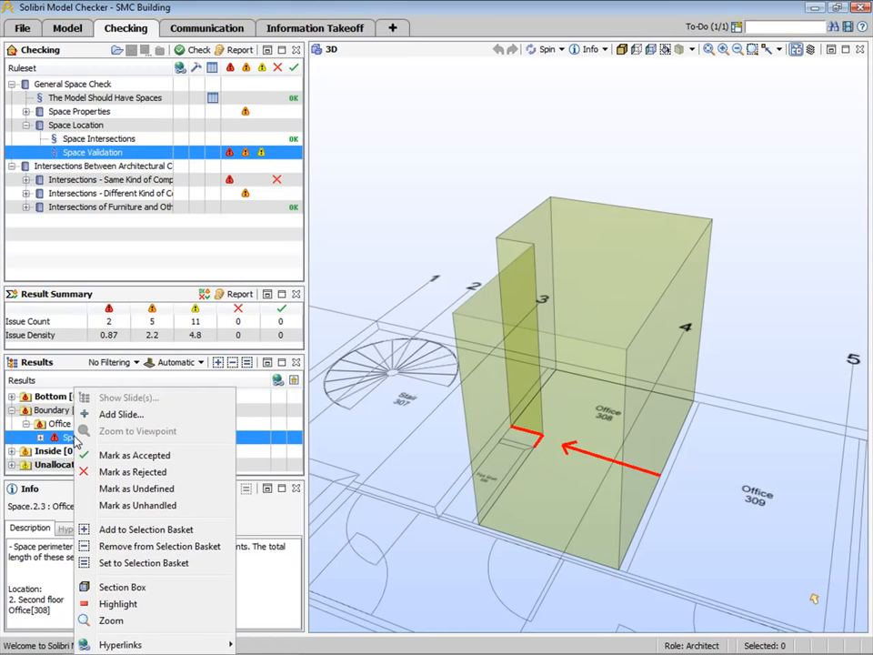
pyautogui.click(127, 418)
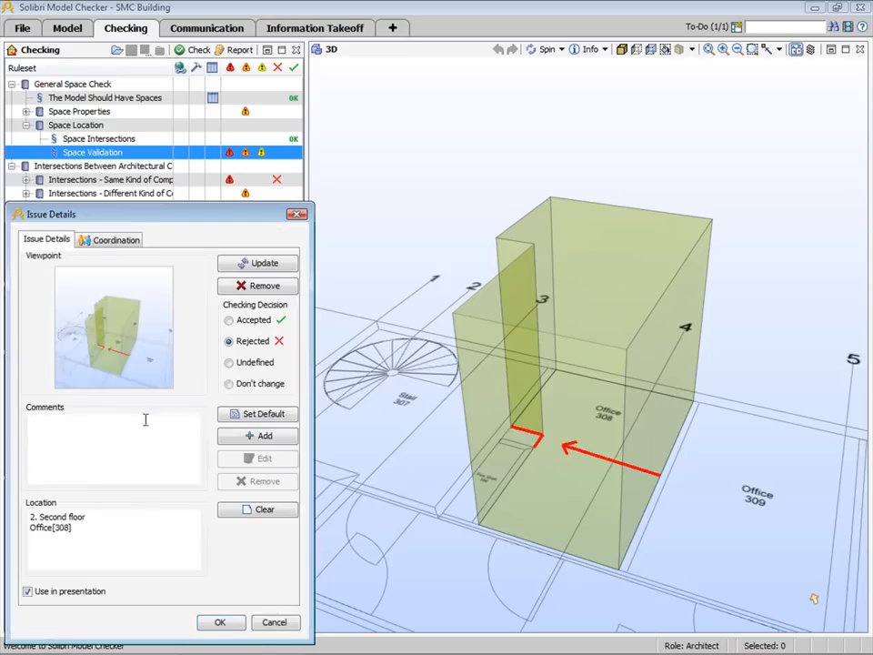
pyautogui.click(240, 415)
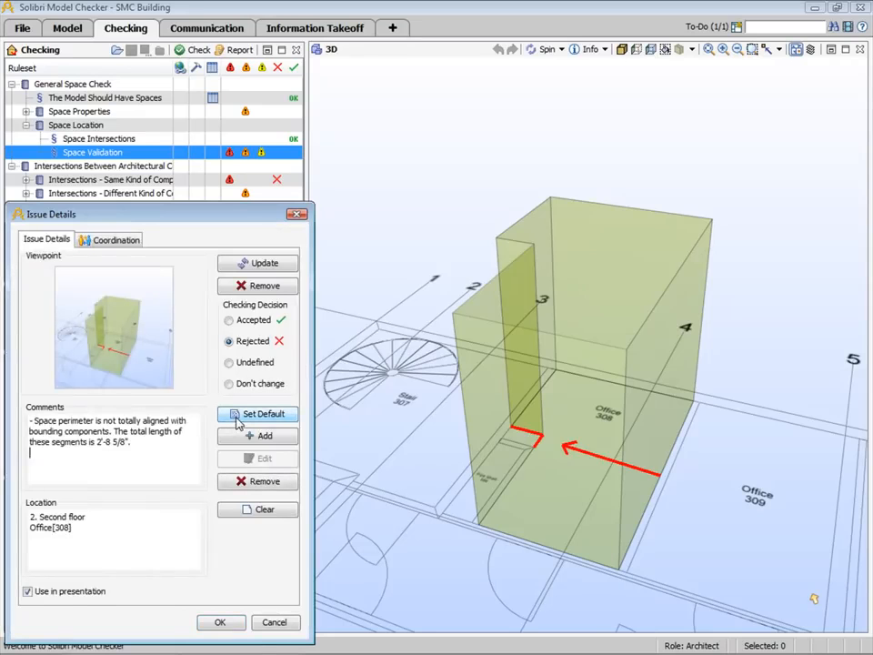
pyautogui.write('Please resolve this issue.')
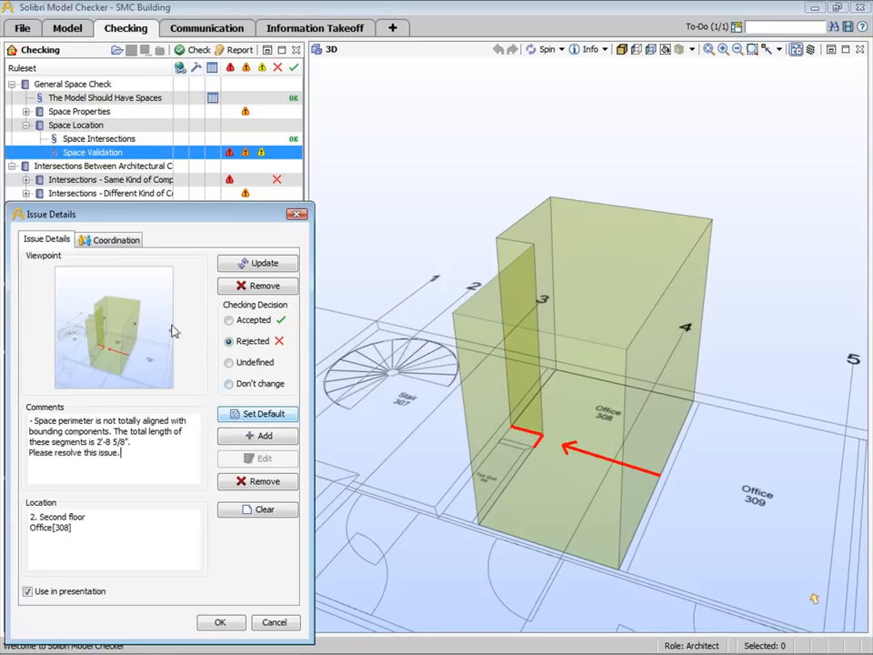
# - Add ARC as the responsible party, set the issue status to Assigned, and save the slide with the Rejected decision
pyautogui.click(131, 242)
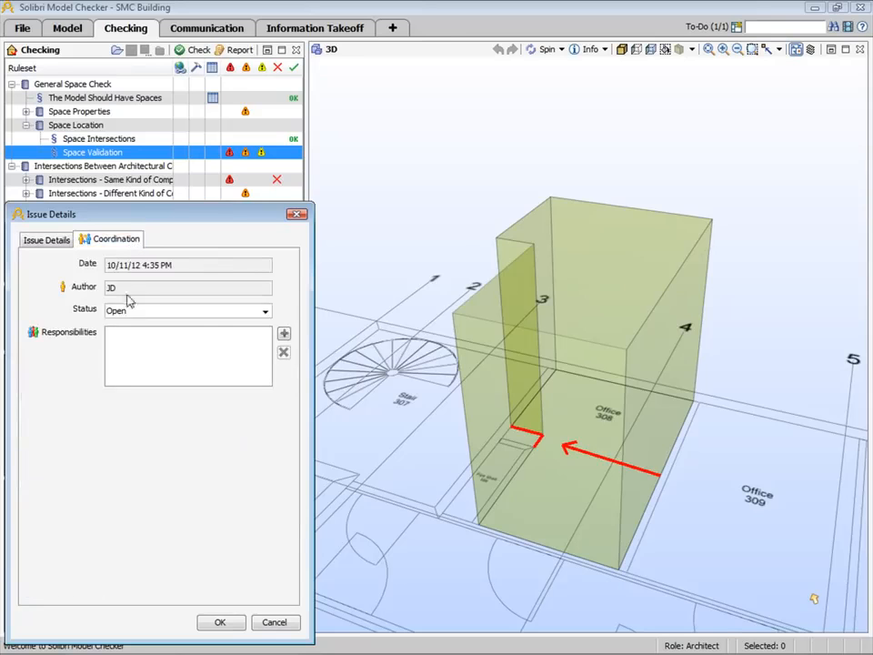
pyautogui.click(284, 334)
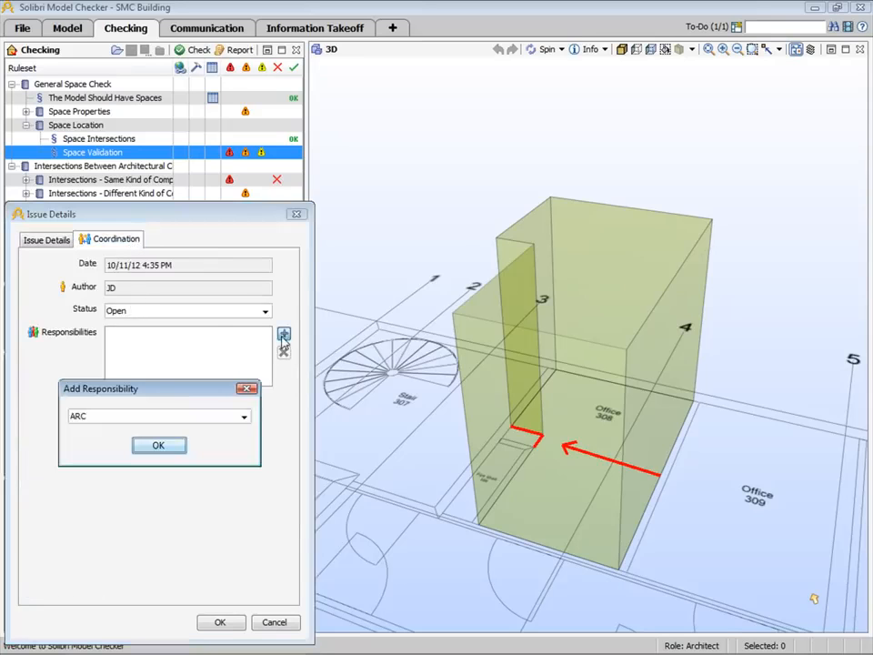
pyautogui.click(173, 449)
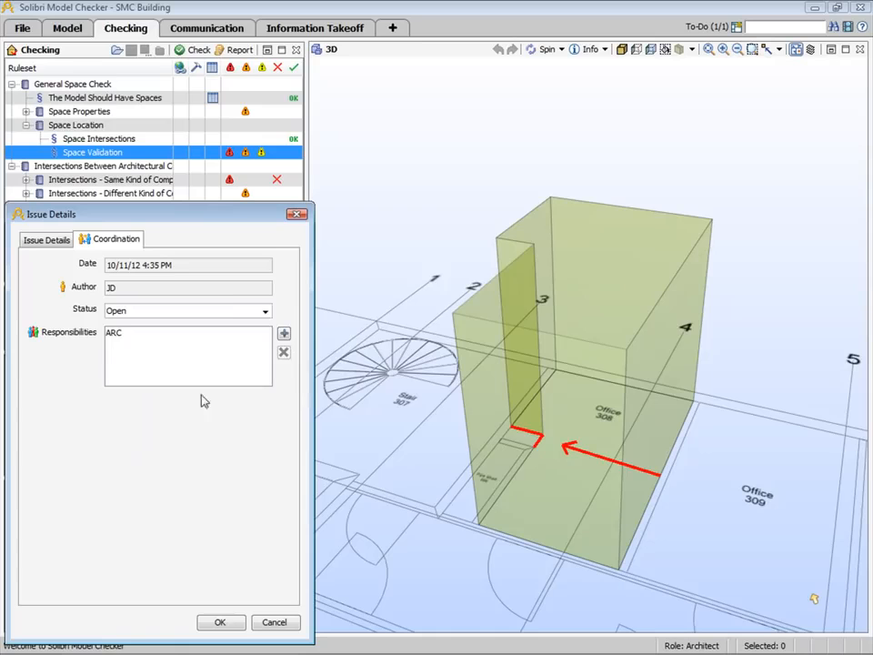
pyautogui.click(265, 310)
pyautogui.click(234, 326)
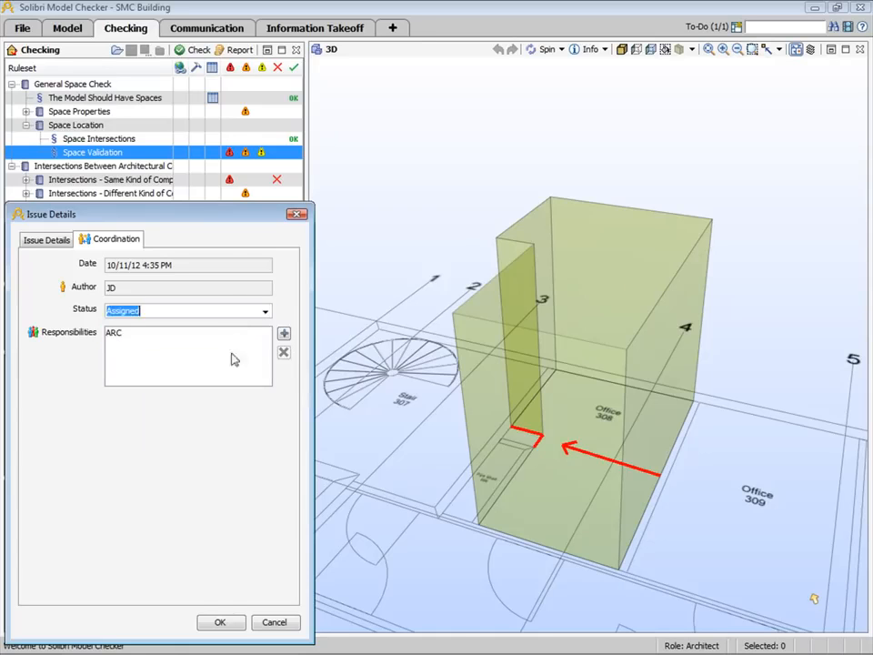
pyautogui.click(45, 239)
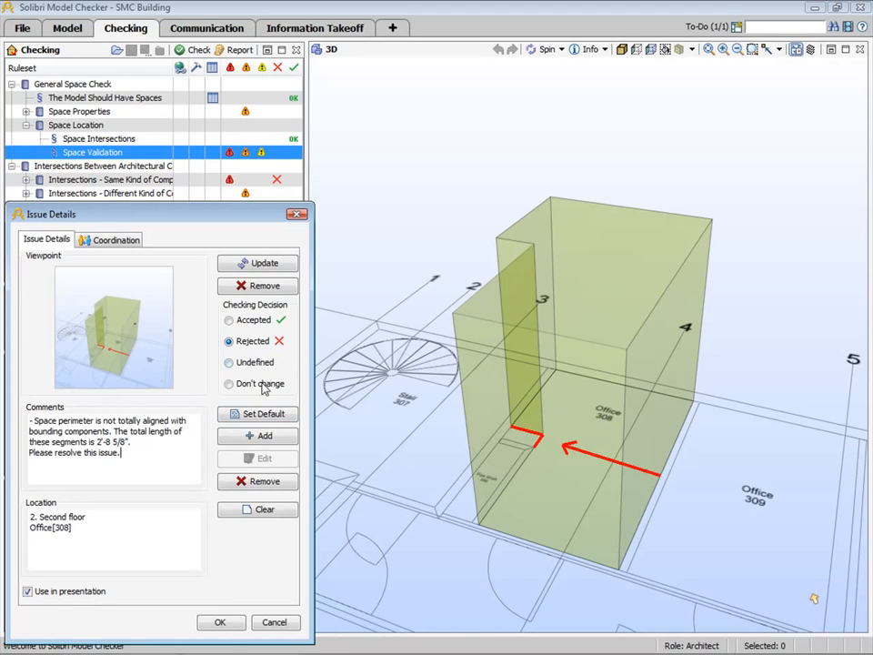
pyautogui.click(221, 623)
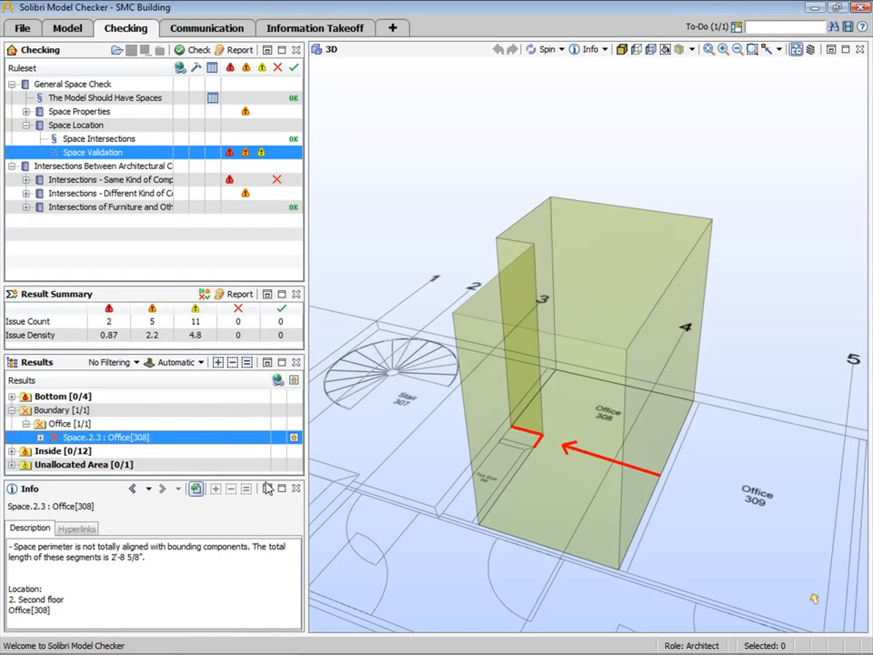
# - Examine the Components Inside Each Other result of the Wall - Wall Intersections rule in 3D
pyautogui.click(26, 180)
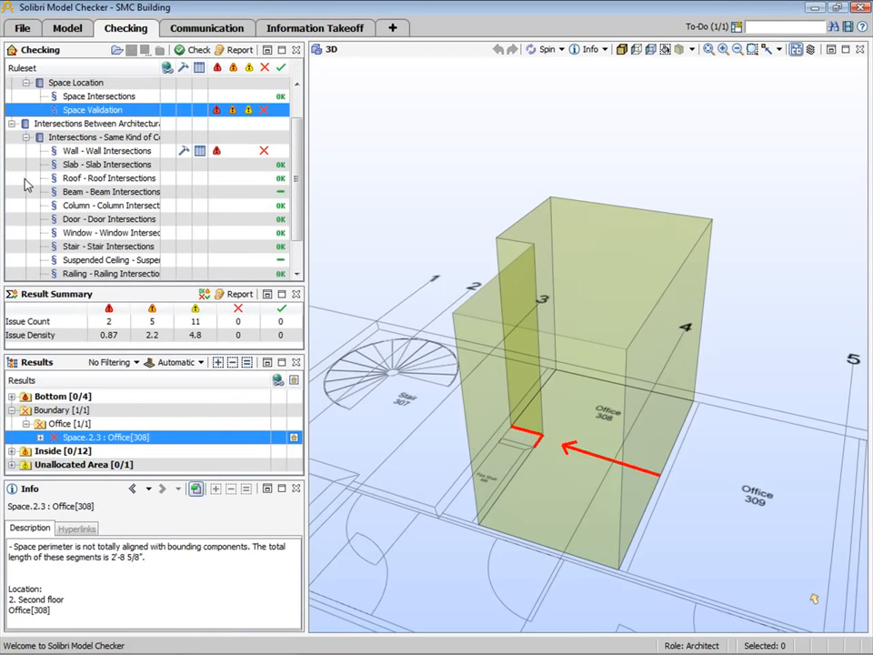
pyautogui.click(126, 152)
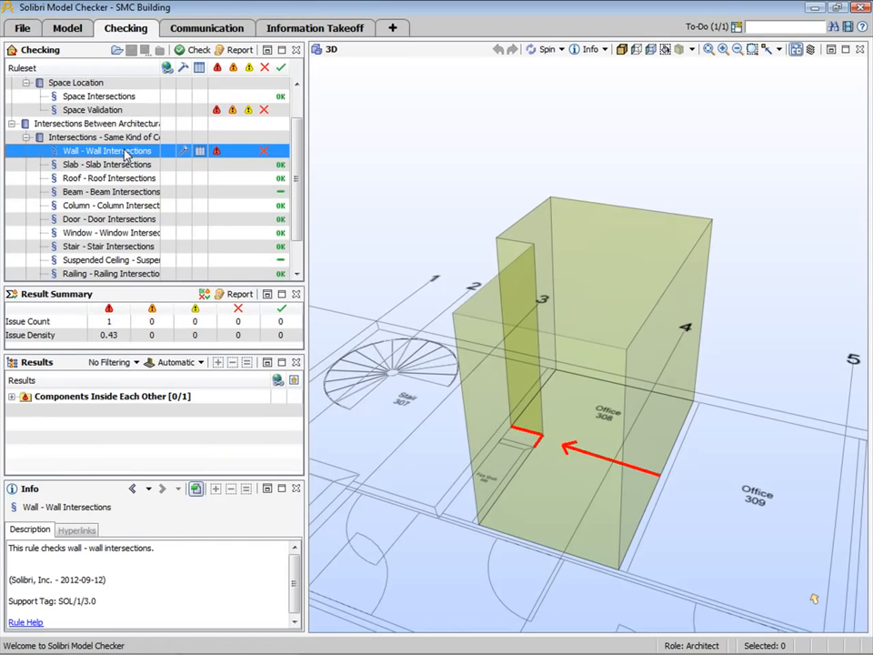
pyautogui.click(114, 397)
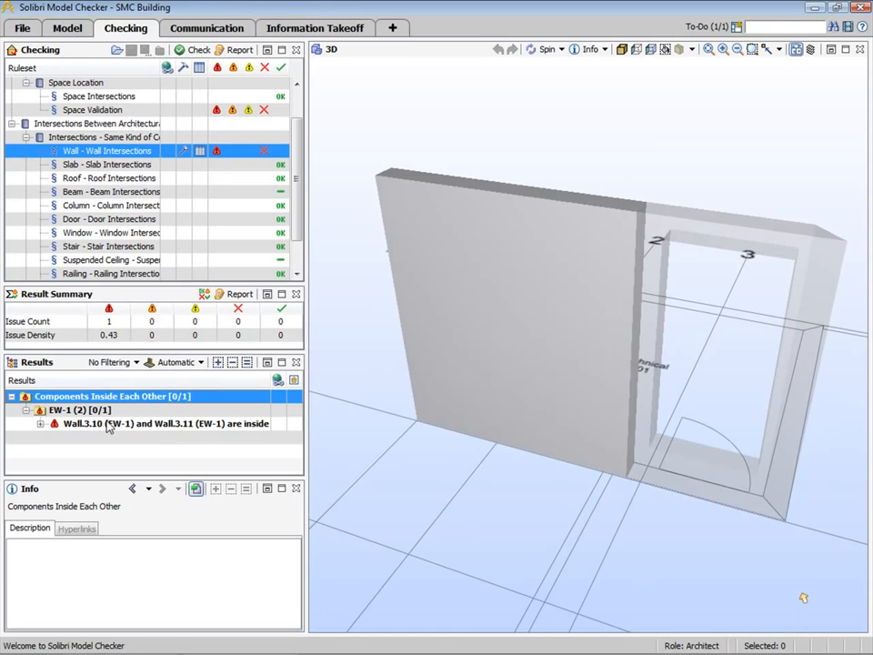
# - Add a slide with the default comment to the issue of Wall.3.10 and Wall.3.11 being inside each other
pyautogui.click(108, 425)
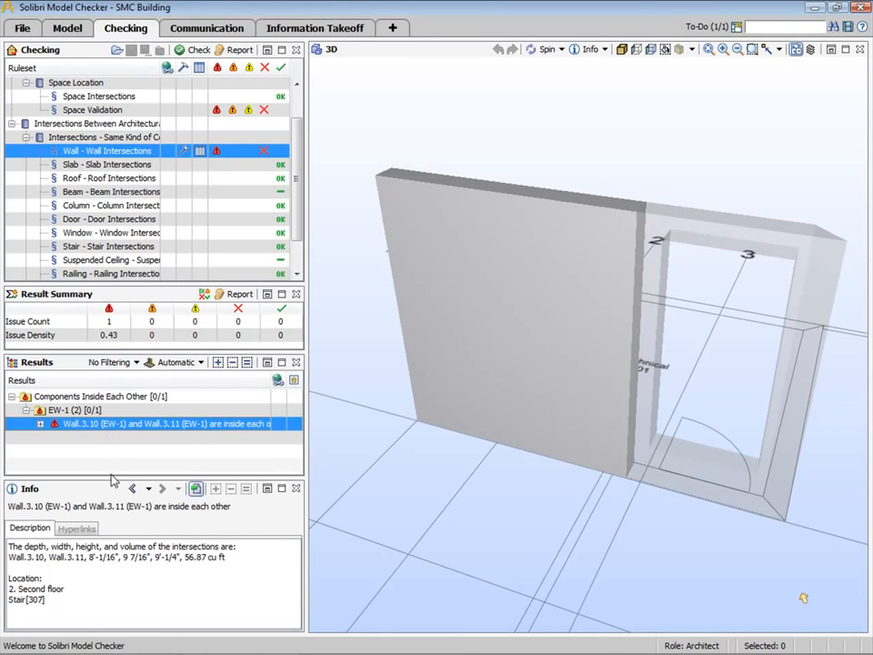
pyautogui.rightClick(114, 428)
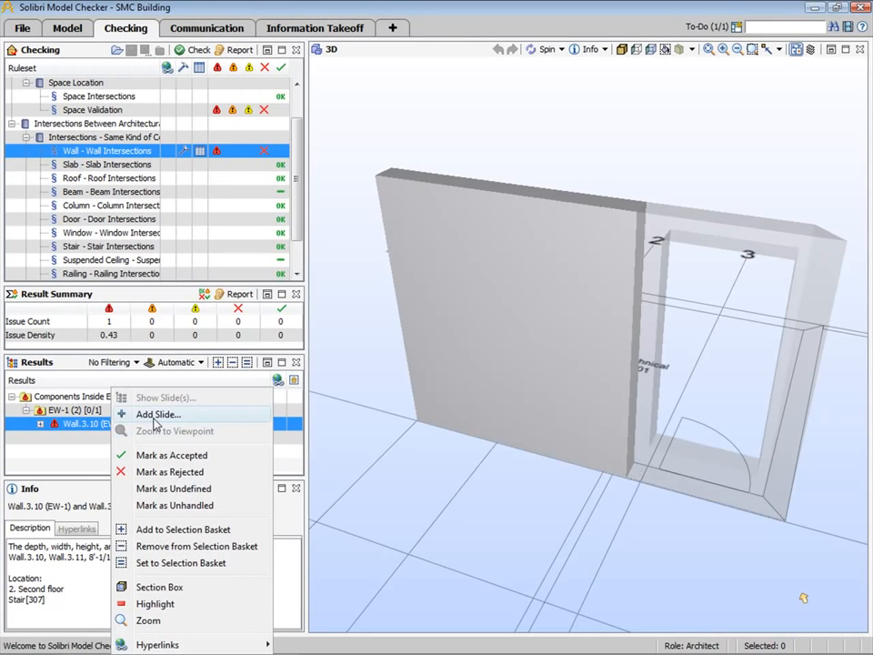
pyautogui.press('Escape')
pyautogui.doubleClick(155, 425)
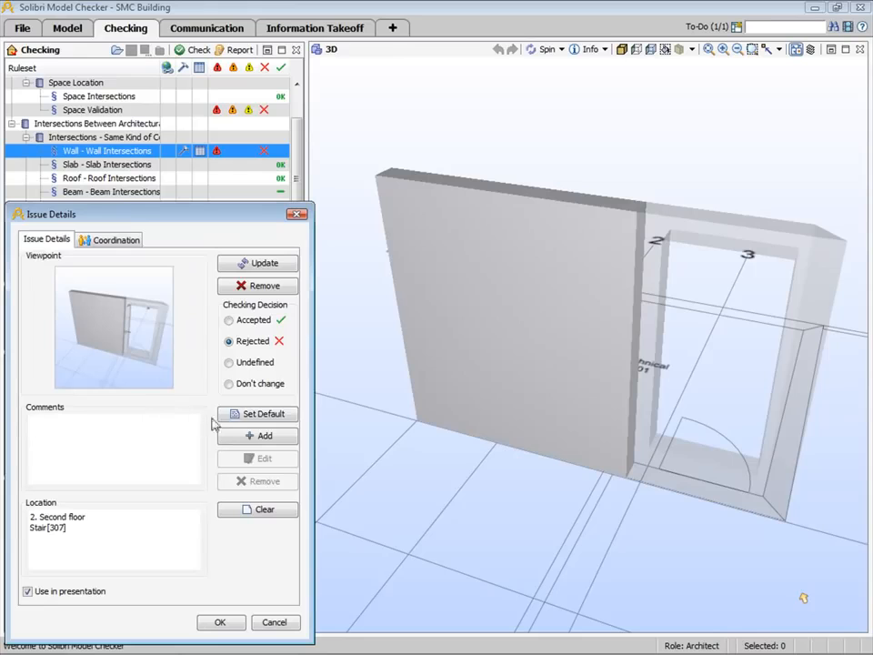
pyautogui.click(243, 416)
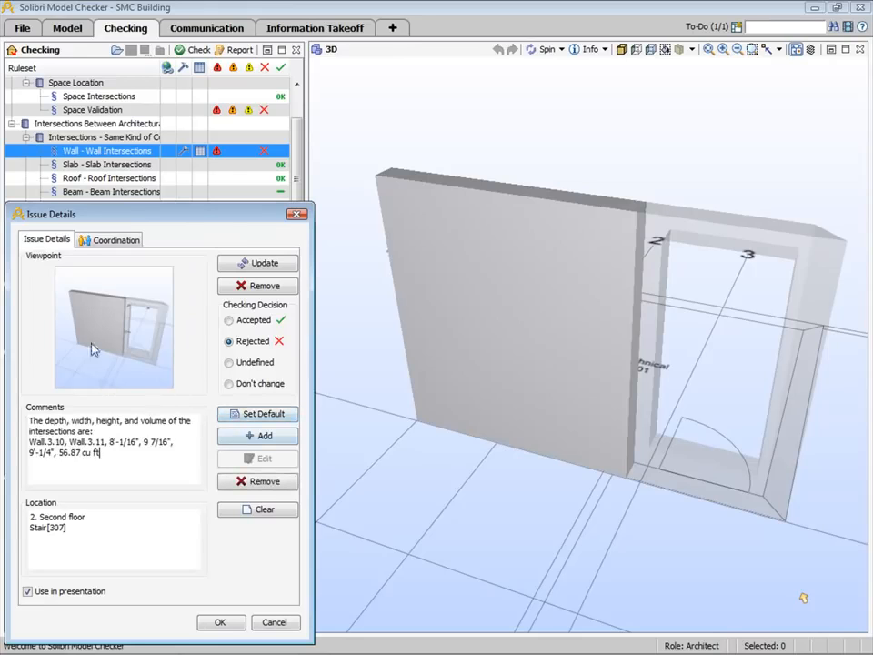
# - Set the wall issue's status to Assigned, add ARC as the responsible party, and save the slide with the Rejected decision
pyautogui.click(105, 240)
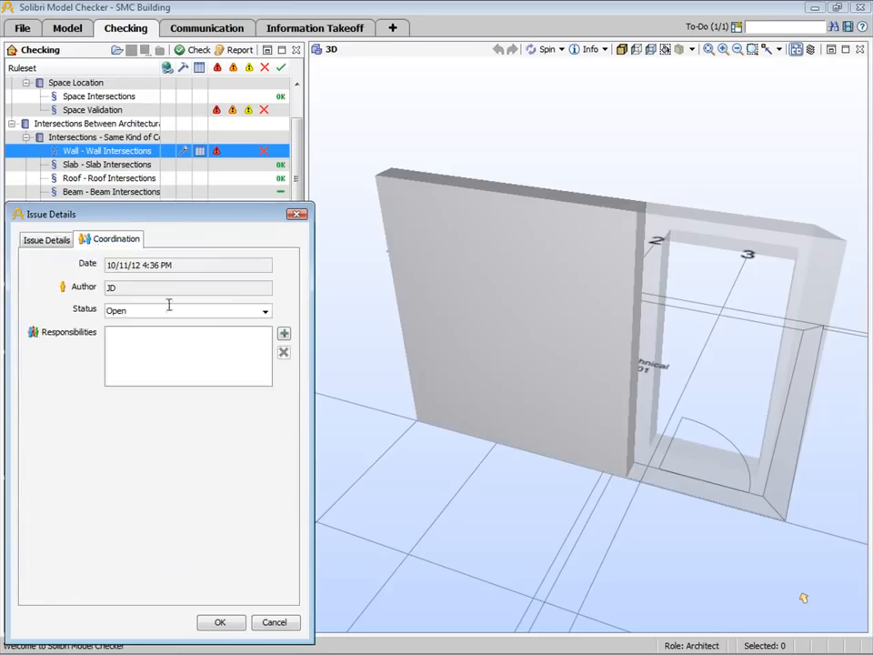
pyautogui.click(266, 312)
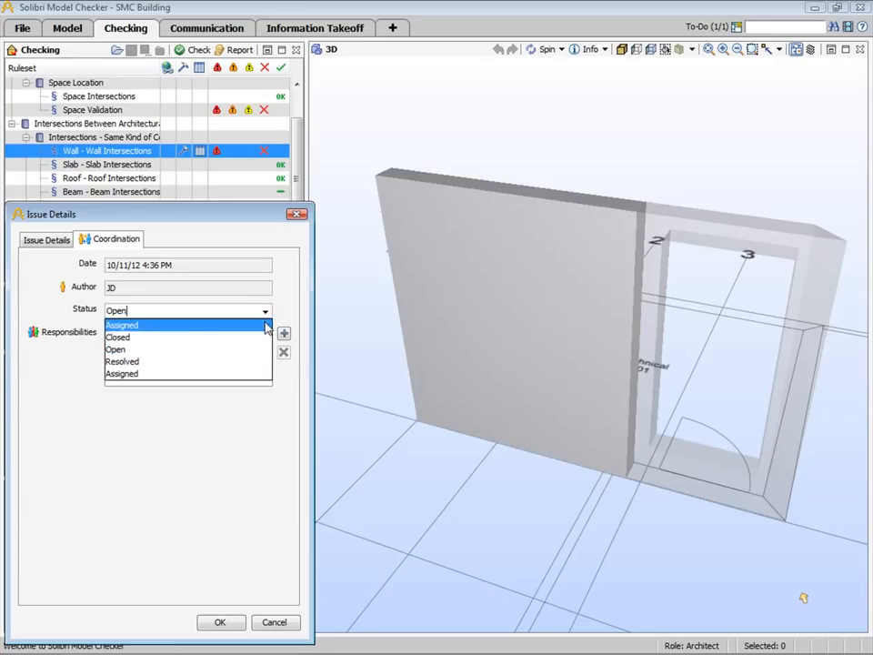
pyautogui.click(265, 324)
pyautogui.click(283, 334)
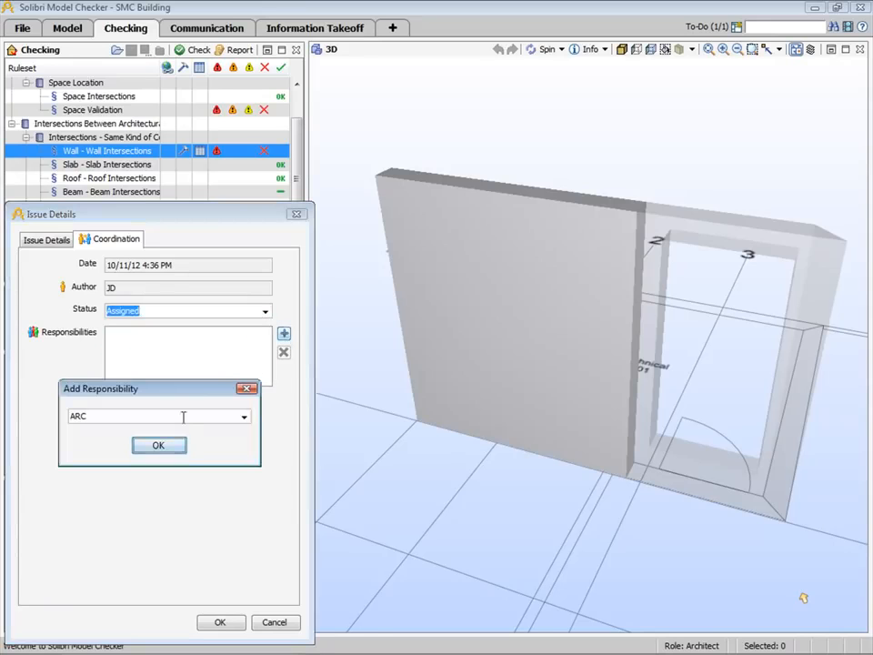
pyautogui.click(158, 446)
pyautogui.click(220, 622)
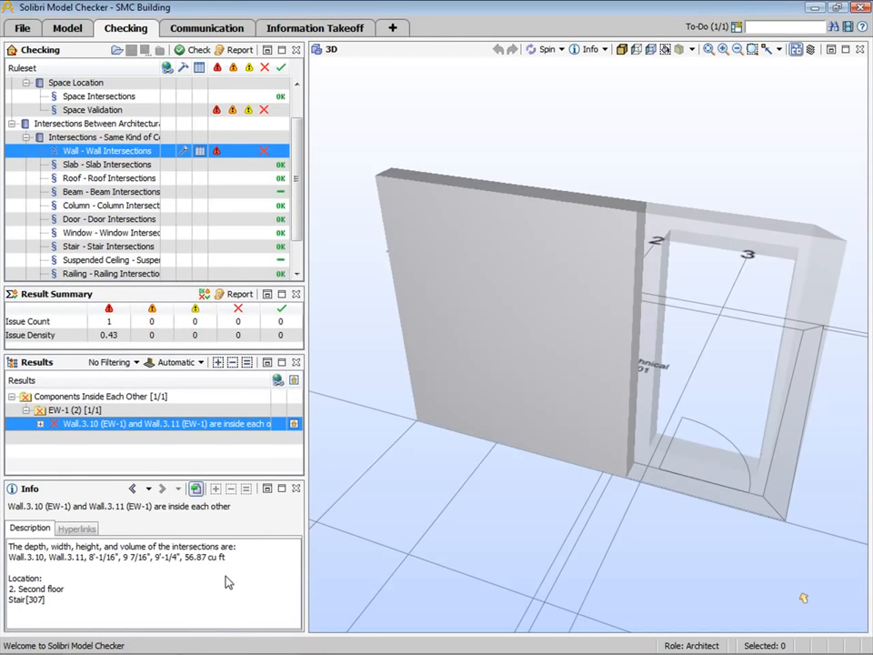
# - Review the EW-1 wall type in the intersection volume report of the Wall - Wall Intersections rule, and close the report
pyautogui.click(200, 151)
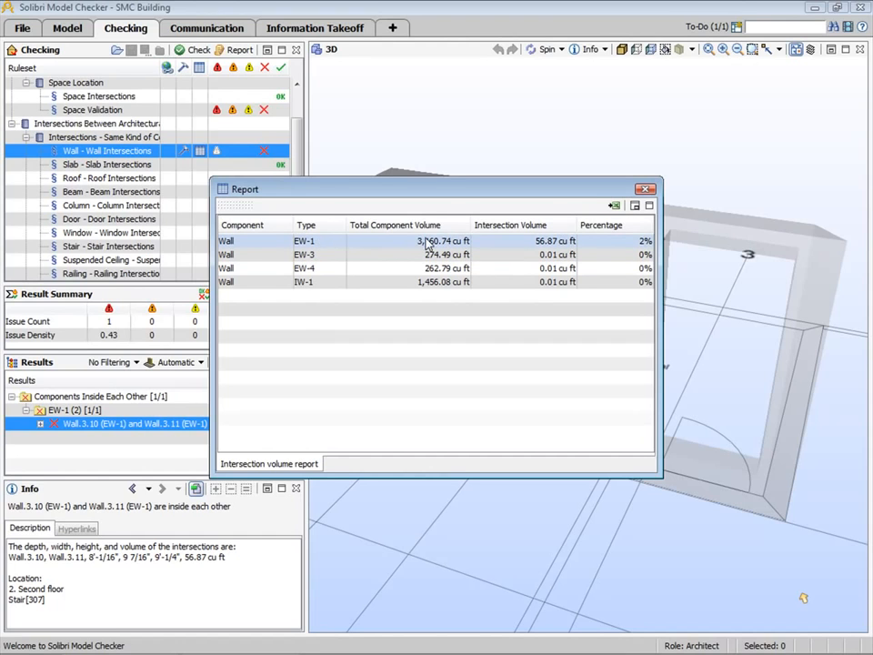
pyautogui.click(535, 241)
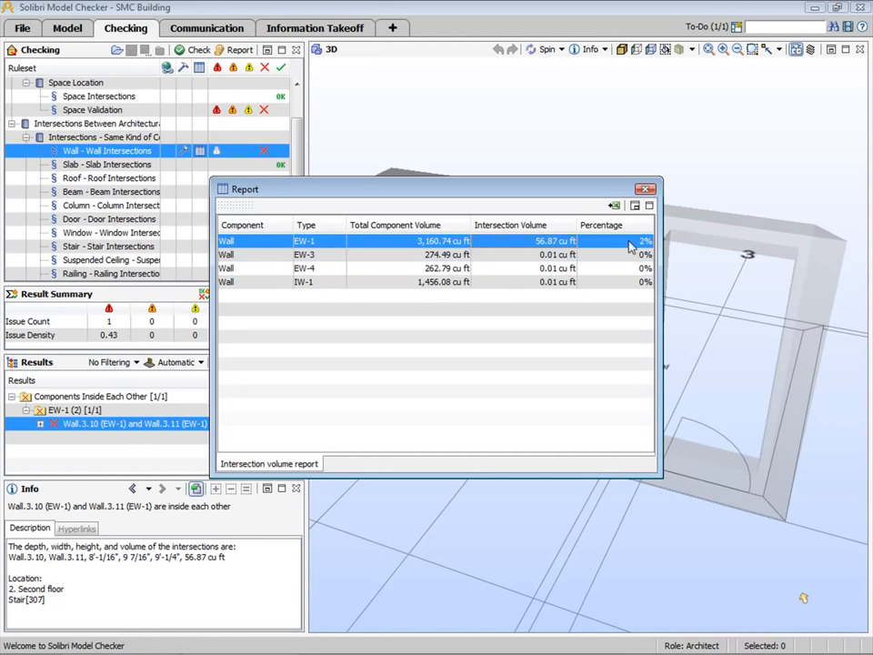
pyautogui.click(645, 189)
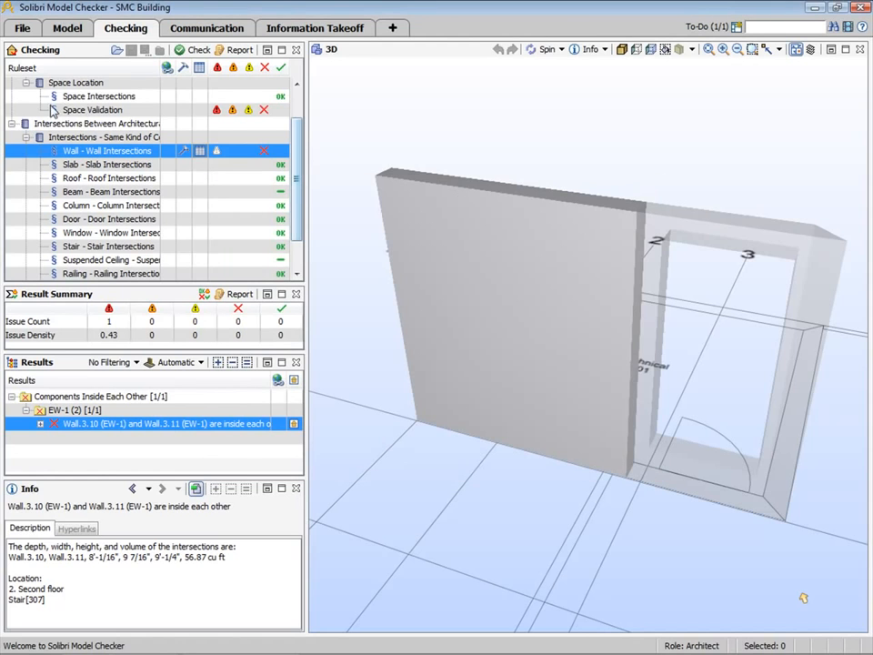
# - Filter out moderate and low severity issues in the ruleset list, and review the Space Validation and Wall - Wall Intersections results
pyautogui.scroll(1, 164, 125)
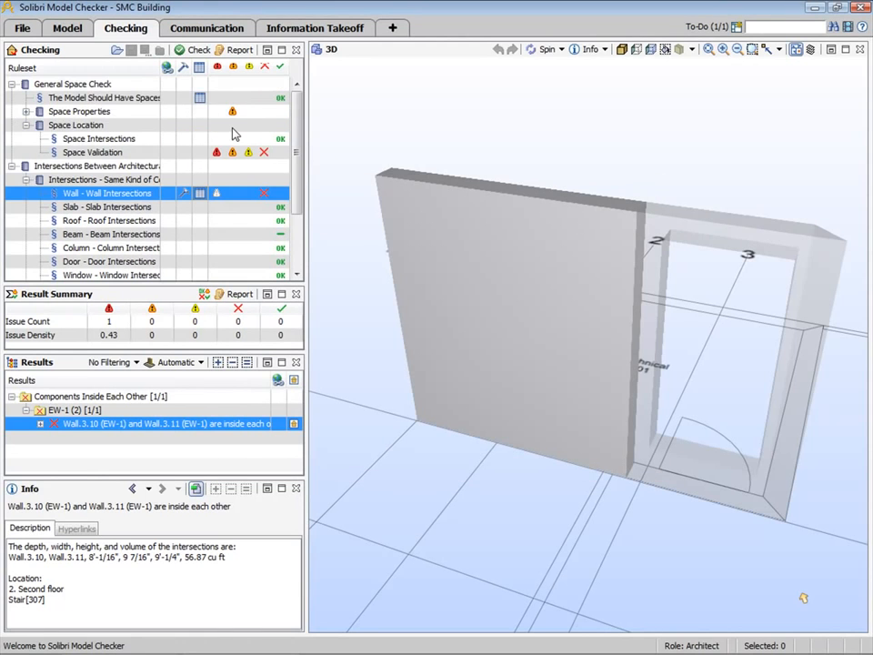
pyautogui.click(234, 69)
pyautogui.click(262, 68)
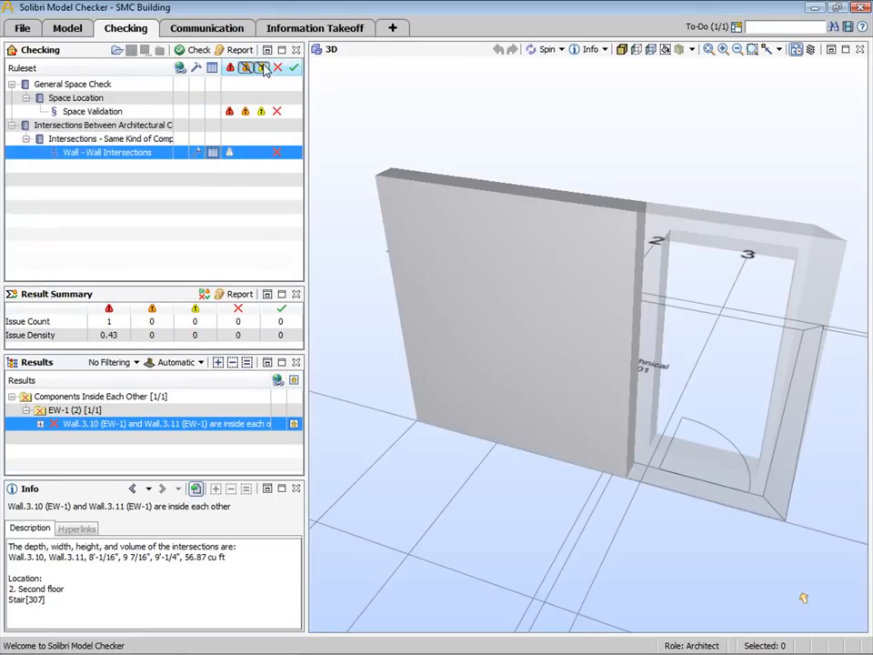
pyautogui.click(88, 110)
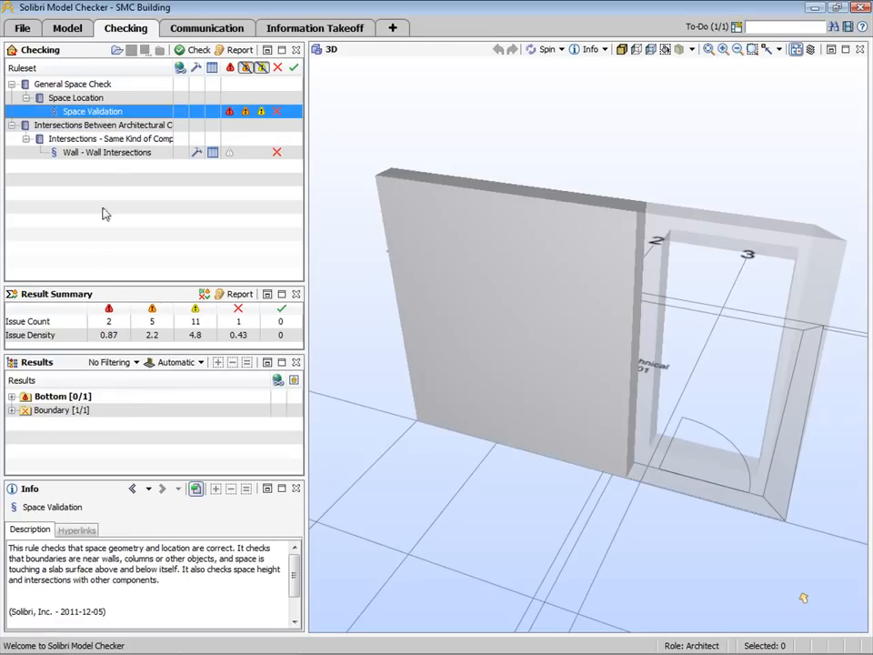
pyautogui.click(116, 155)
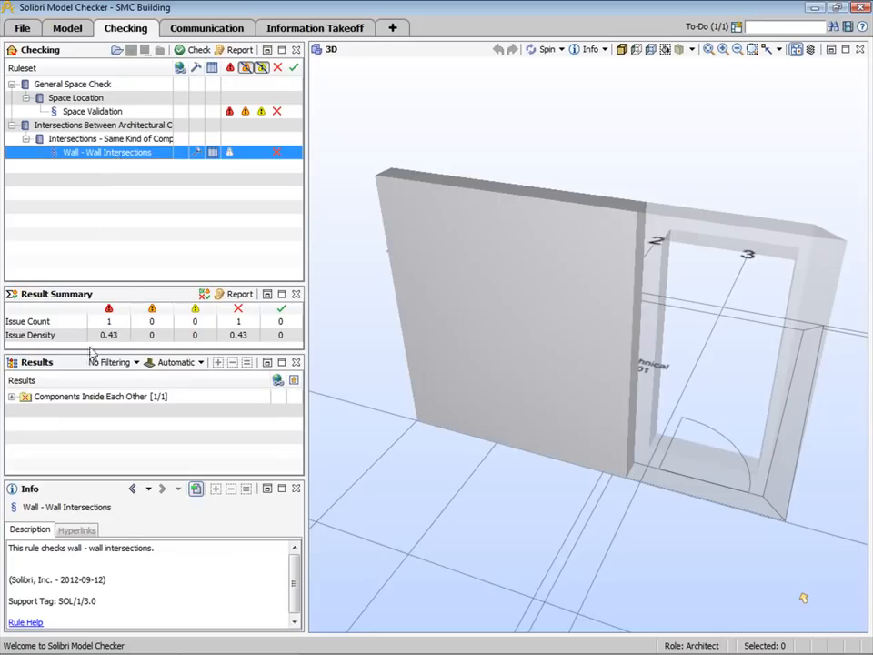